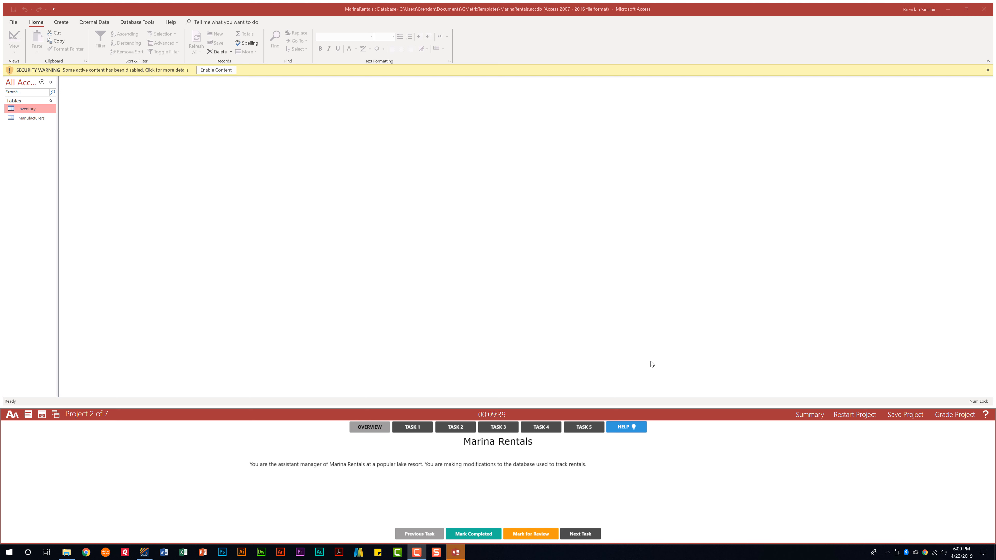
Step: Show the Task 1 instructions and enable the database's disabled content
click(401, 430)
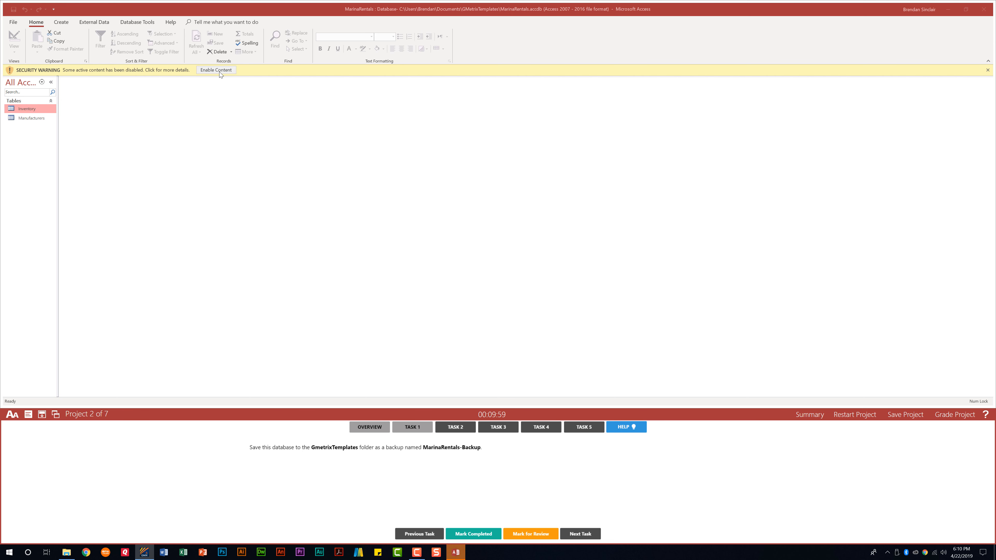
click(216, 70)
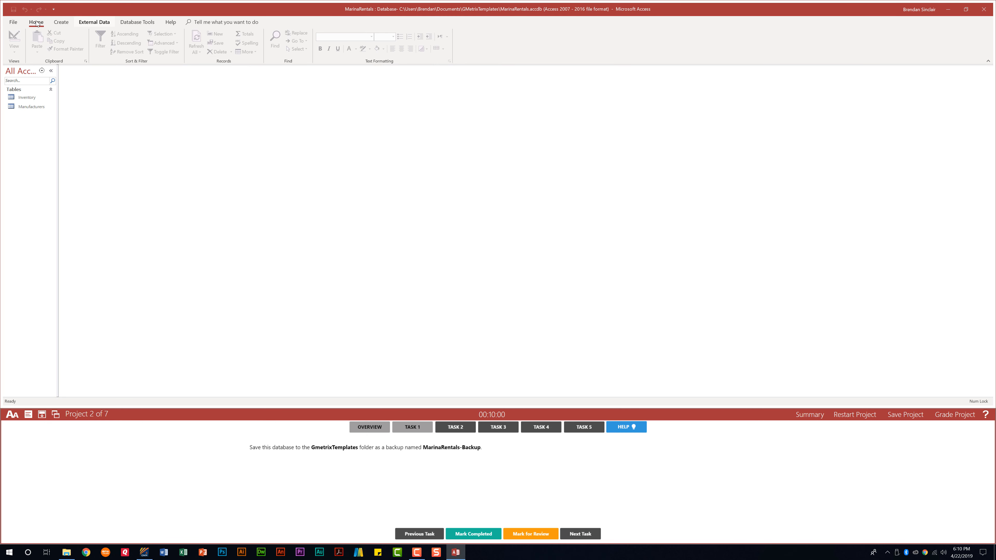
Step: Back up the database to the GMetrixTemplates folder as MarinaRentals-Backup and mark Task 1 completed
click(13, 23)
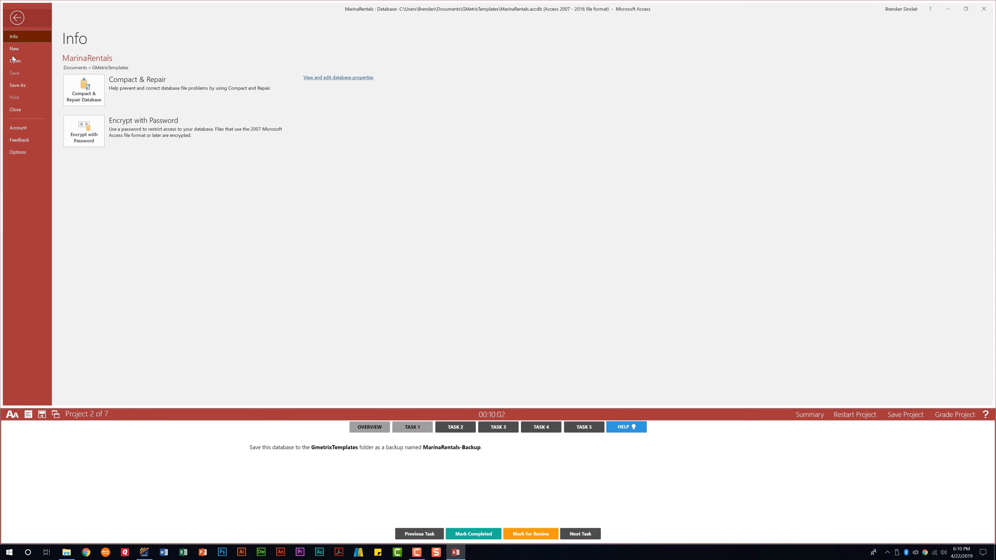
click(15, 86)
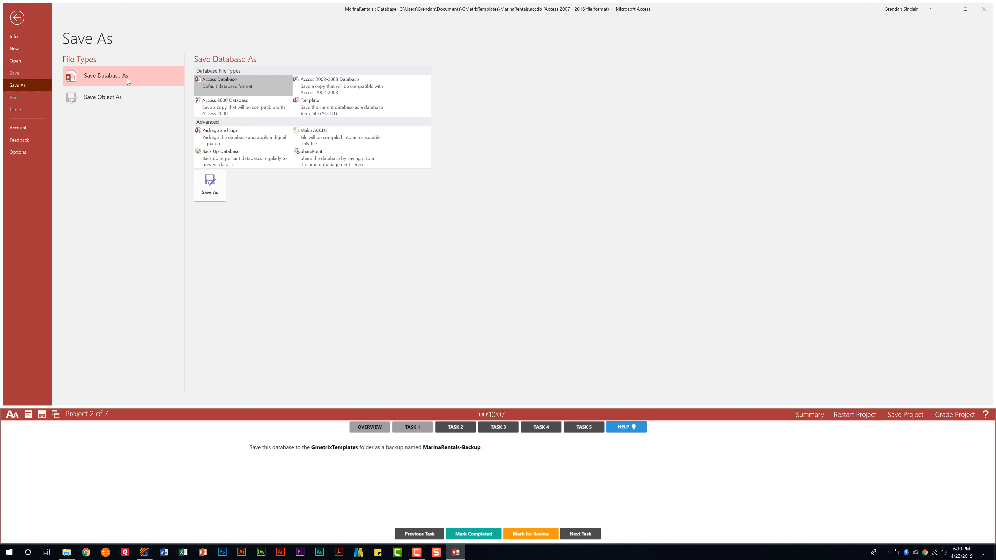
click(251, 163)
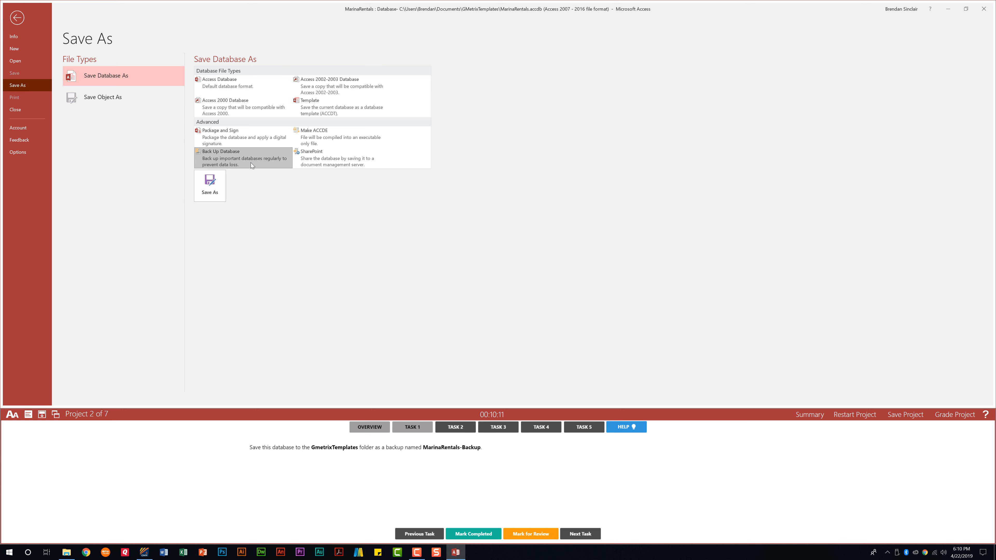
click(212, 186)
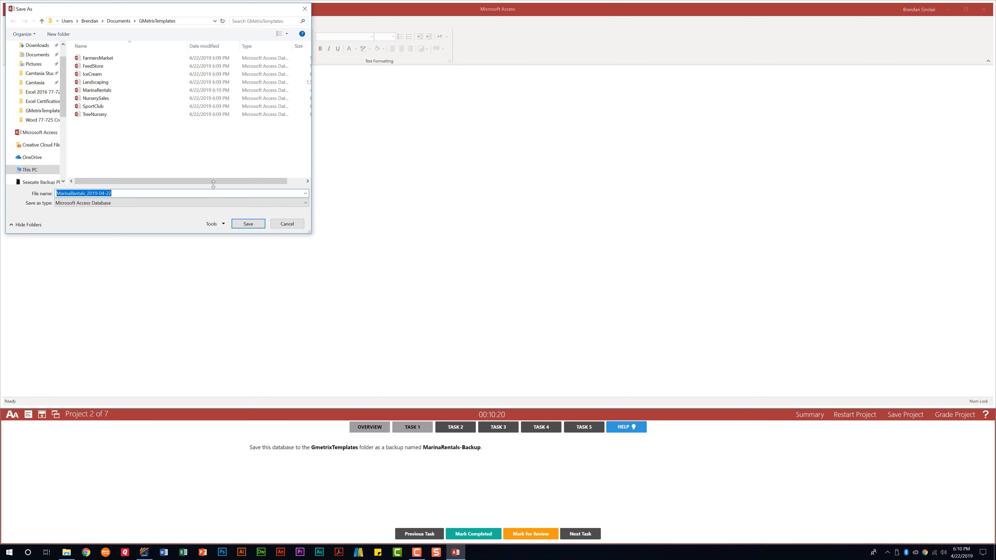
text(MarinaRentals-Backup)
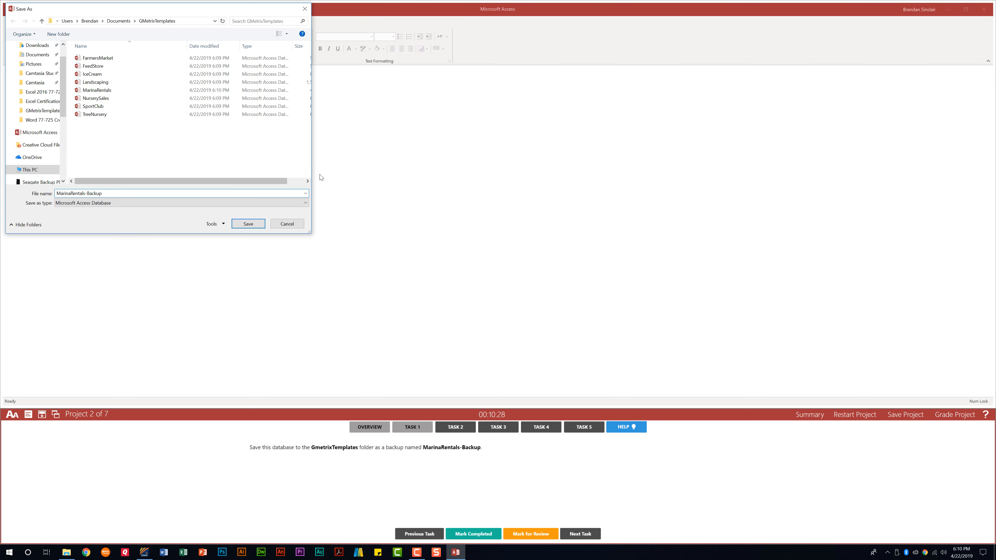
click(245, 225)
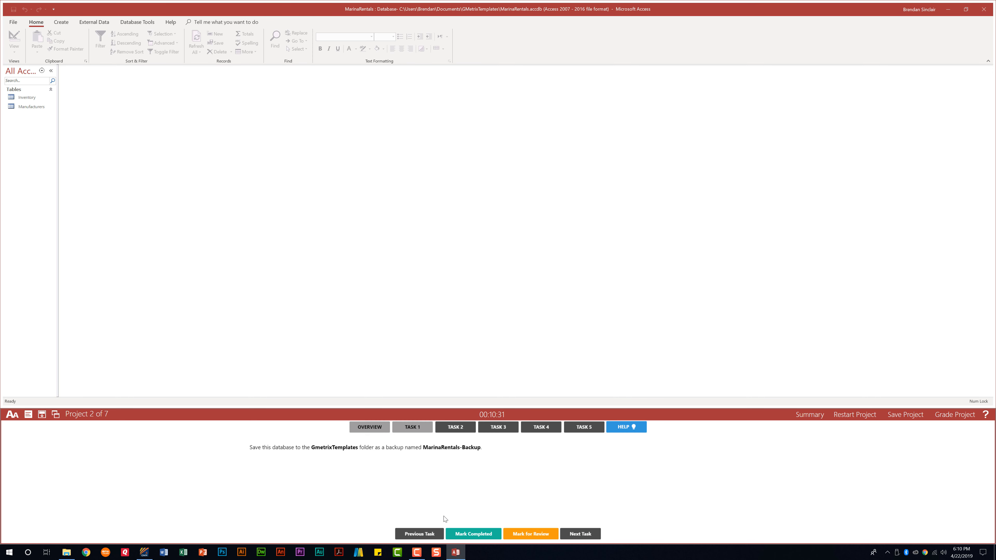
click(464, 534)
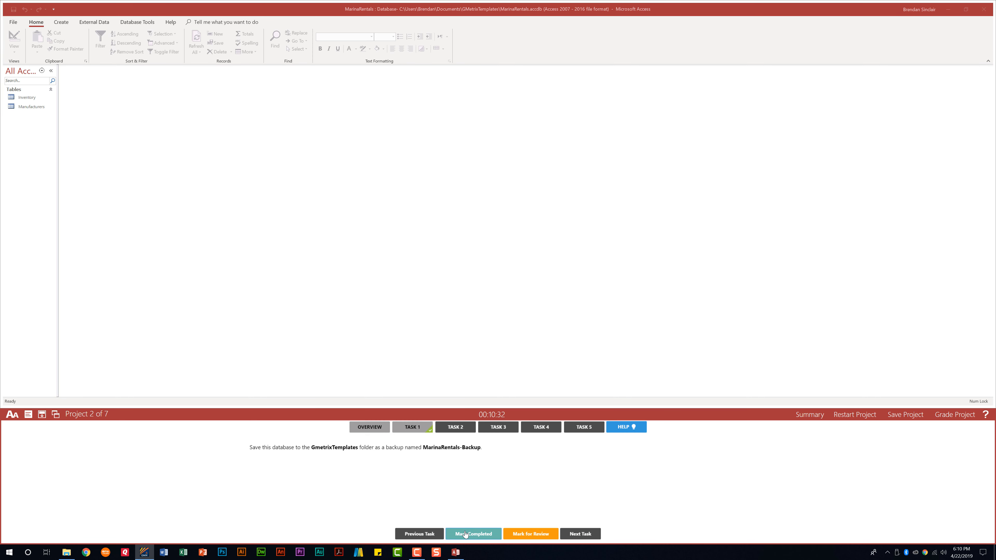
Step: For Task 2, set up an Excel workbook export of the Manufacturers table to a file named RentalBrands in the GMetrixTemplates folder
click(463, 429)
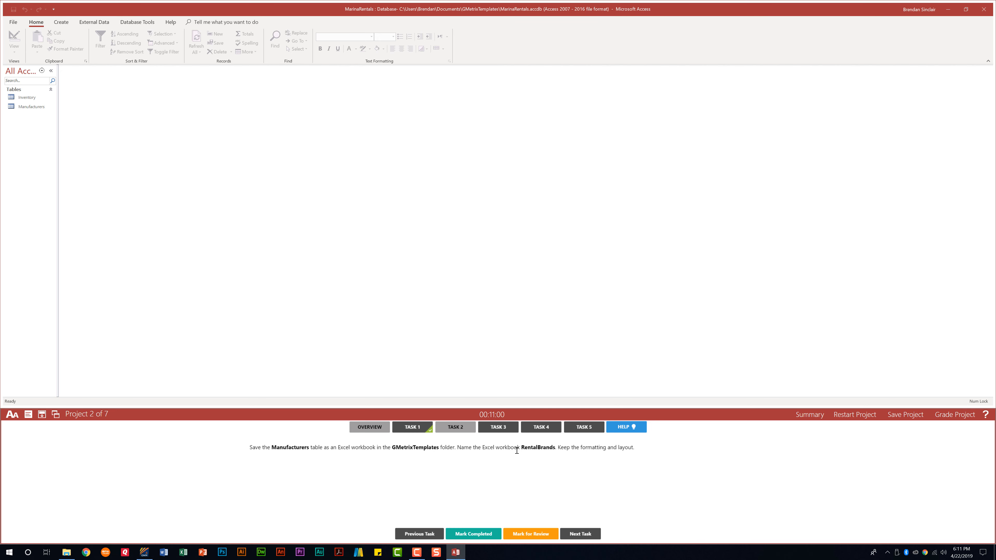
double_click(20, 106)
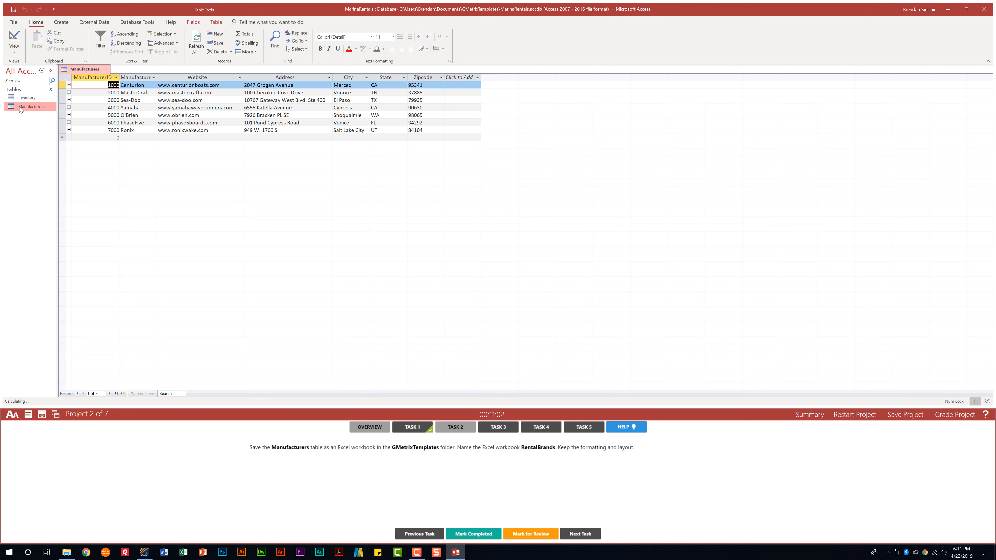
click(100, 26)
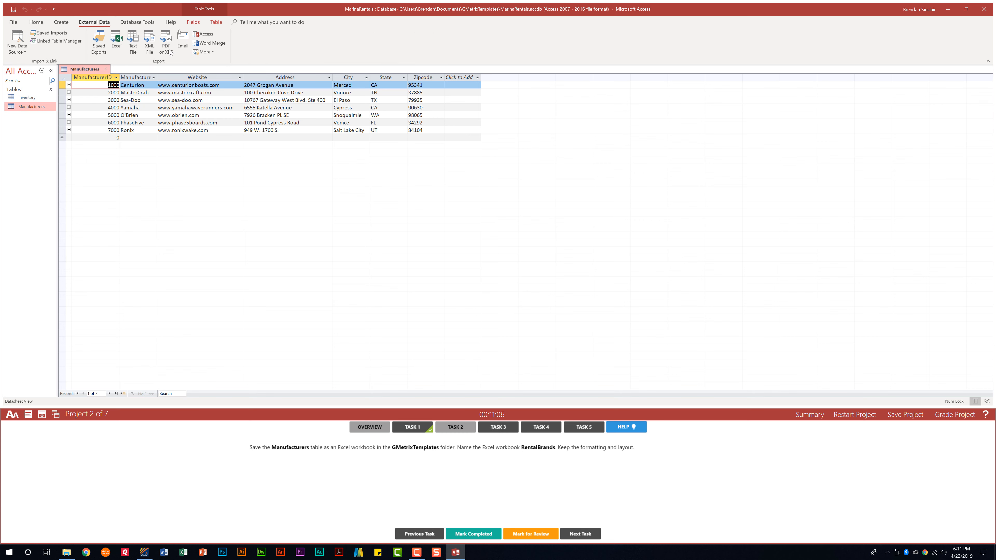
click(112, 50)
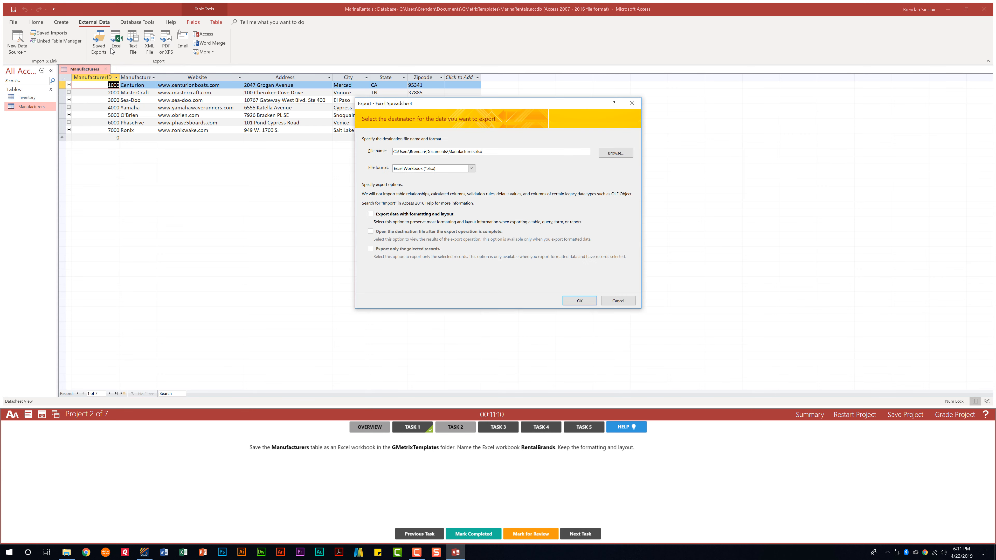
click(623, 153)
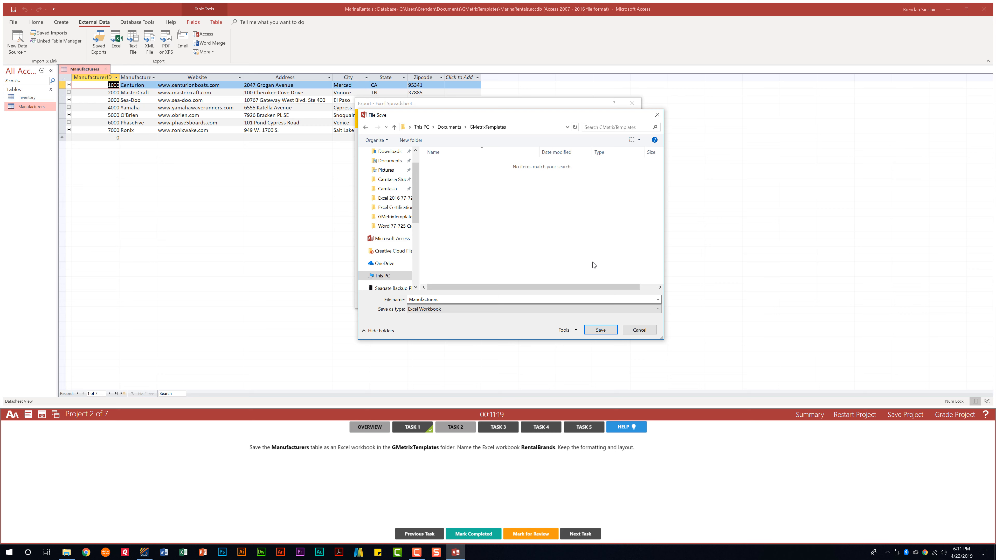
double_click(456, 301)
text(RentalBrands)
click(605, 332)
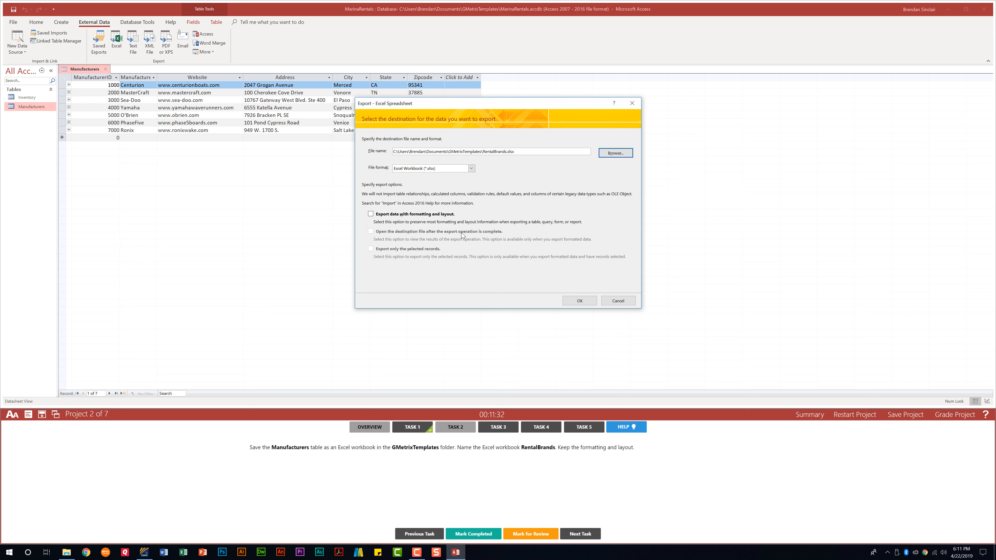
Step: Export the table with its formatting and layout, without saving the export steps, and mark Task 2 completed
click(371, 214)
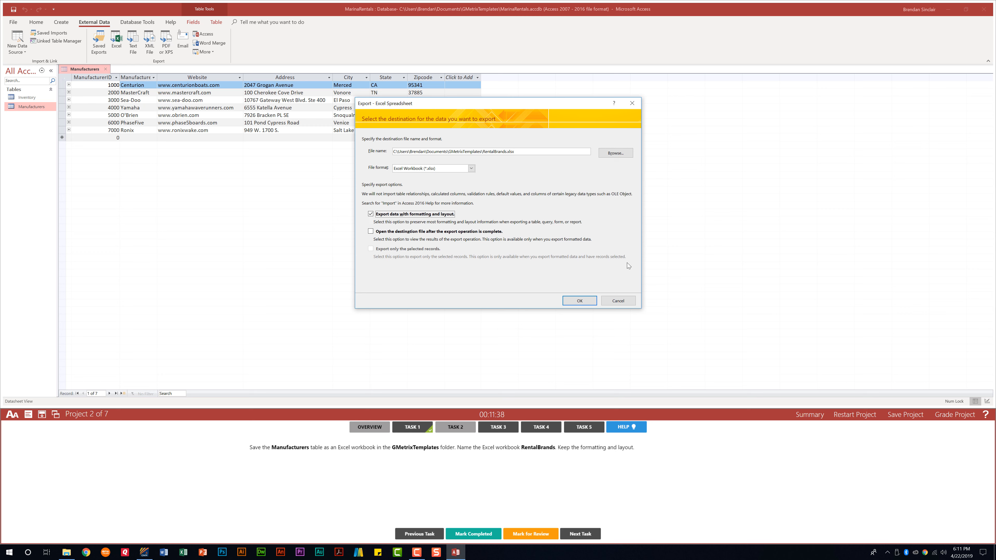
click(579, 301)
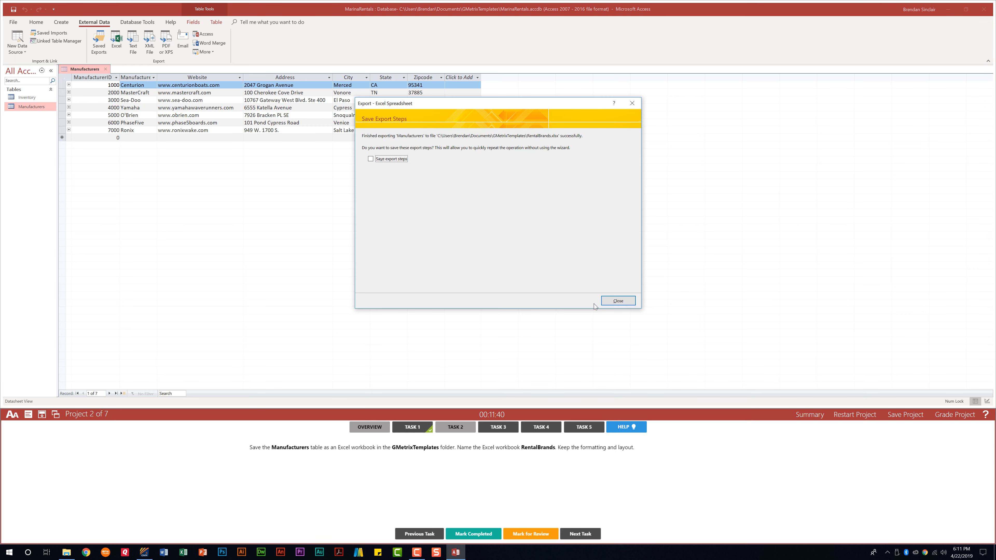
click(619, 301)
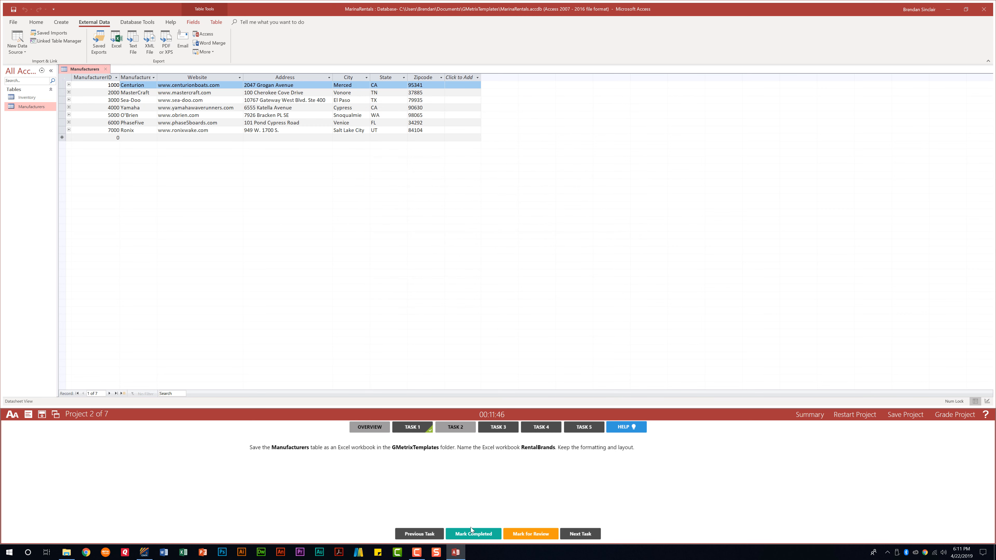
click(472, 535)
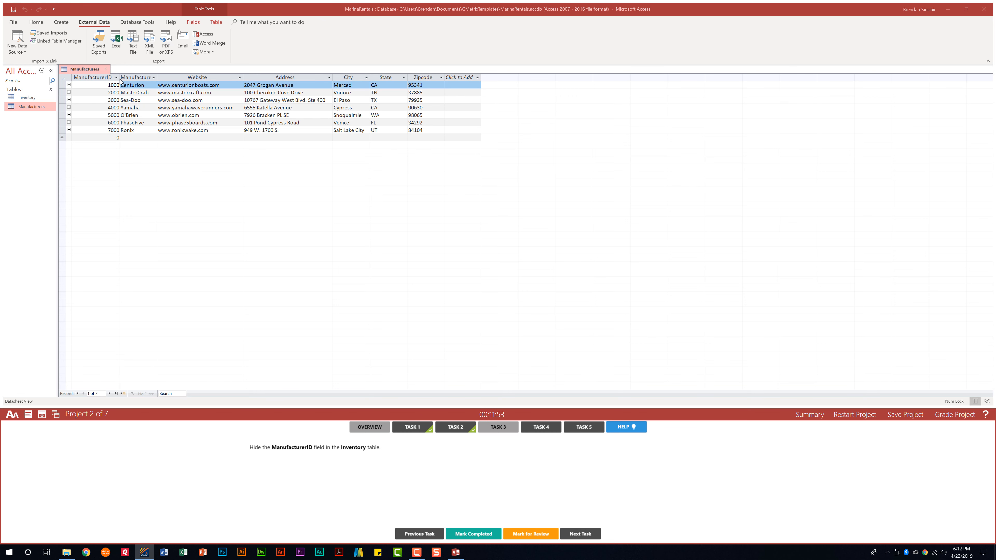
Step: Close the Manufacturers table, hide the ManufacturerID field in the Inventory table and mark Task 3 completed
click(109, 68)
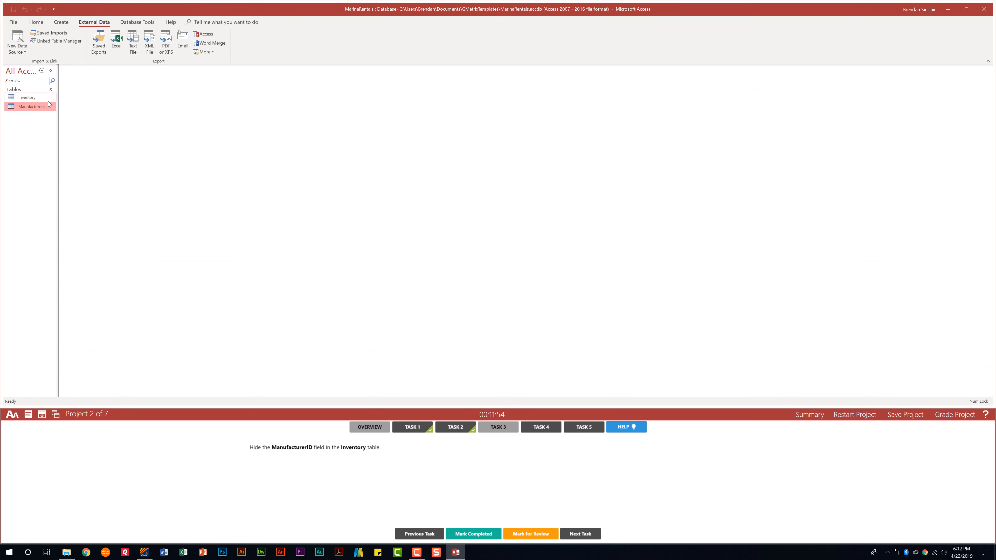
double_click(33, 100)
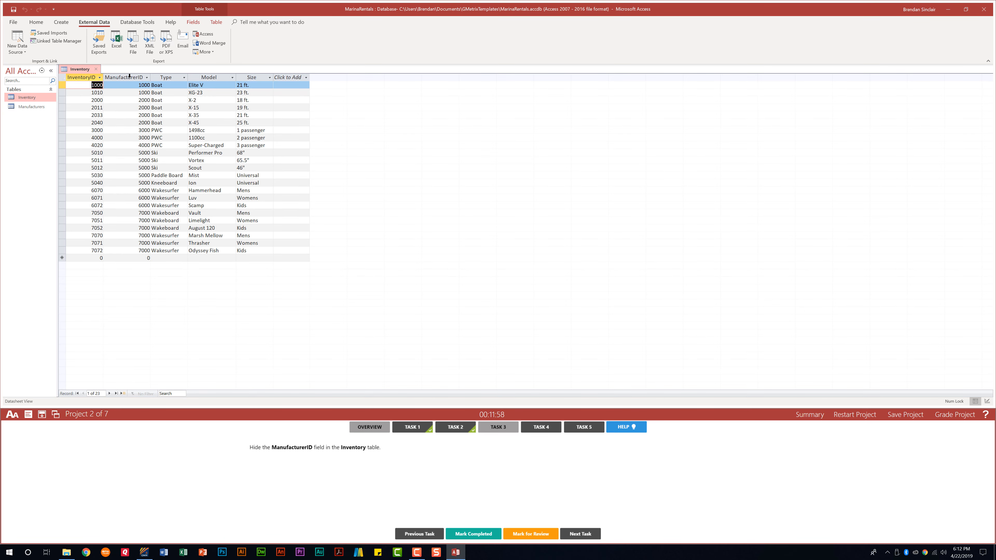
click(129, 75)
right_click(129, 76)
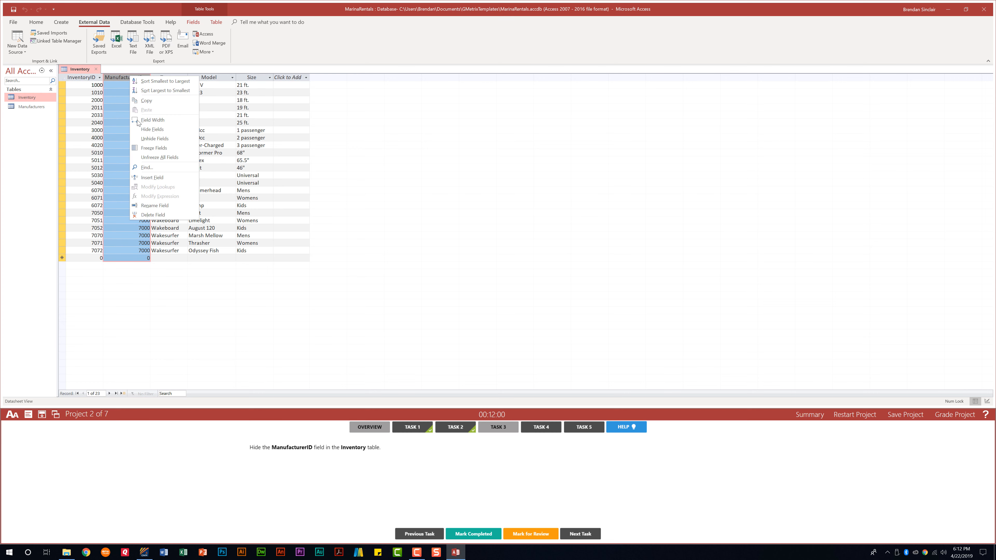
click(173, 130)
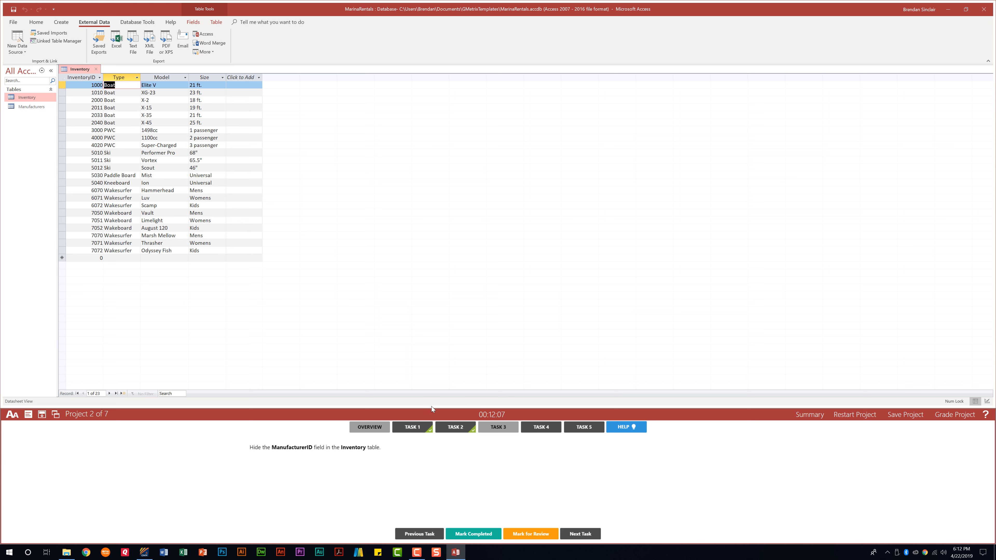
click(485, 537)
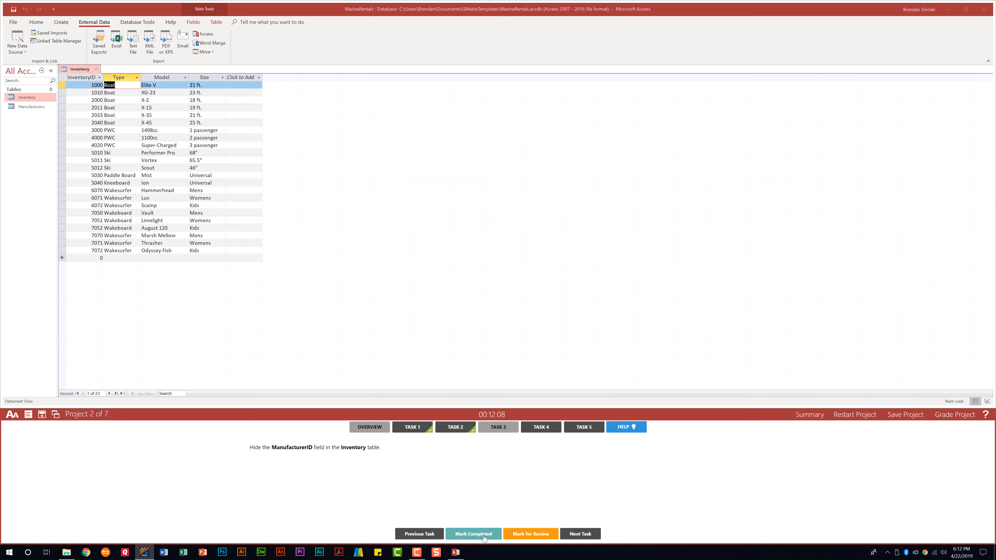
Step: Show the Task 4 instructions and close the Inventory table, saving its layout changes
click(555, 427)
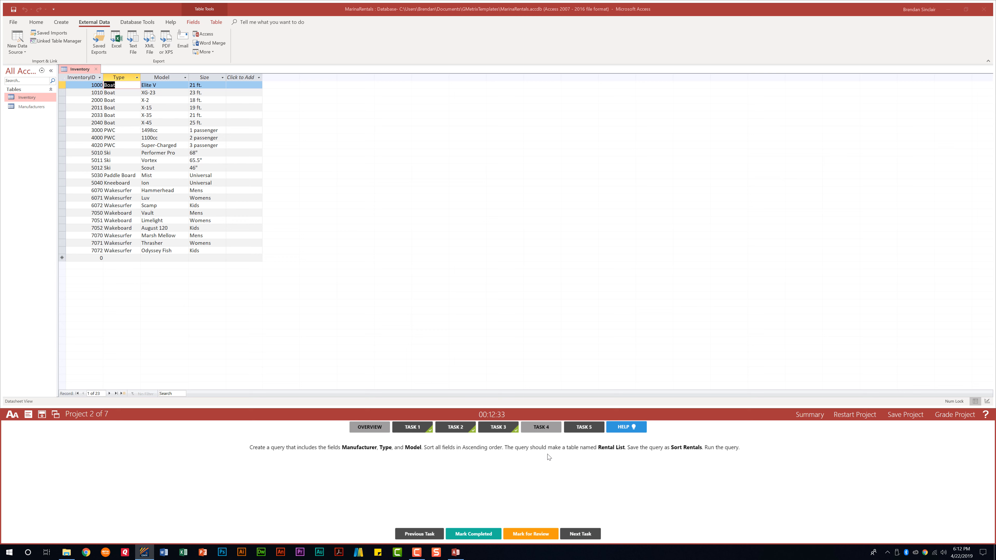
click(96, 69)
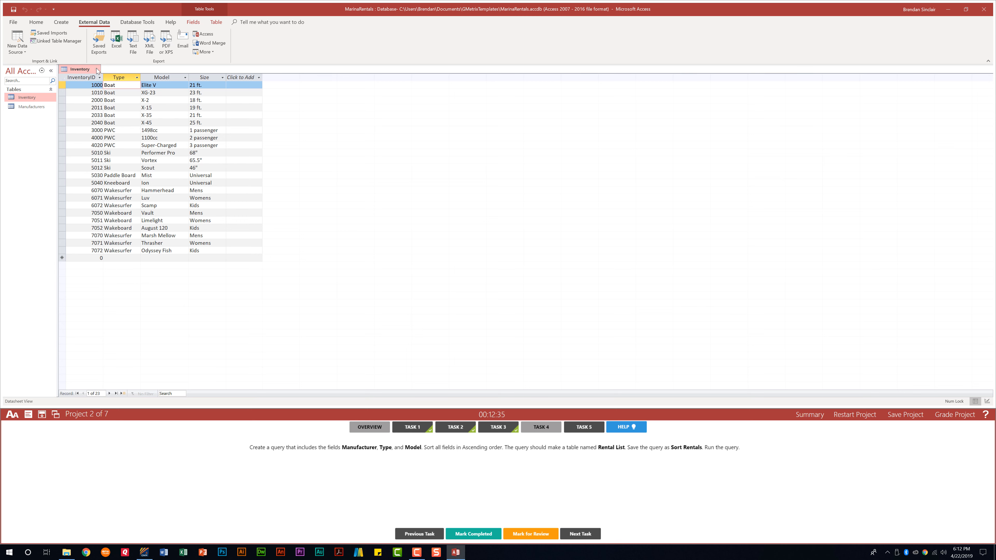
click(480, 297)
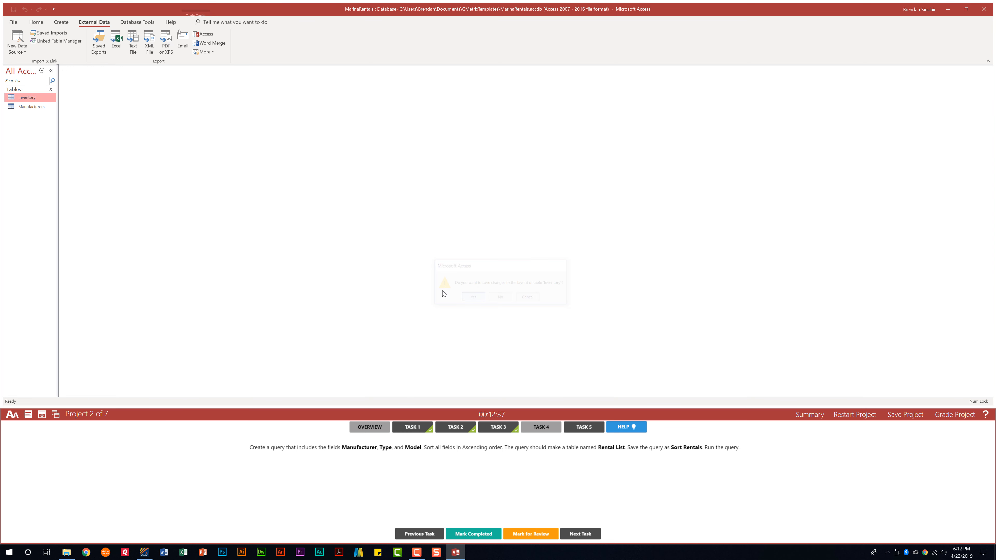
Step: Create a new query in design view based on the Inventory and Manufacturers tables
click(61, 22)
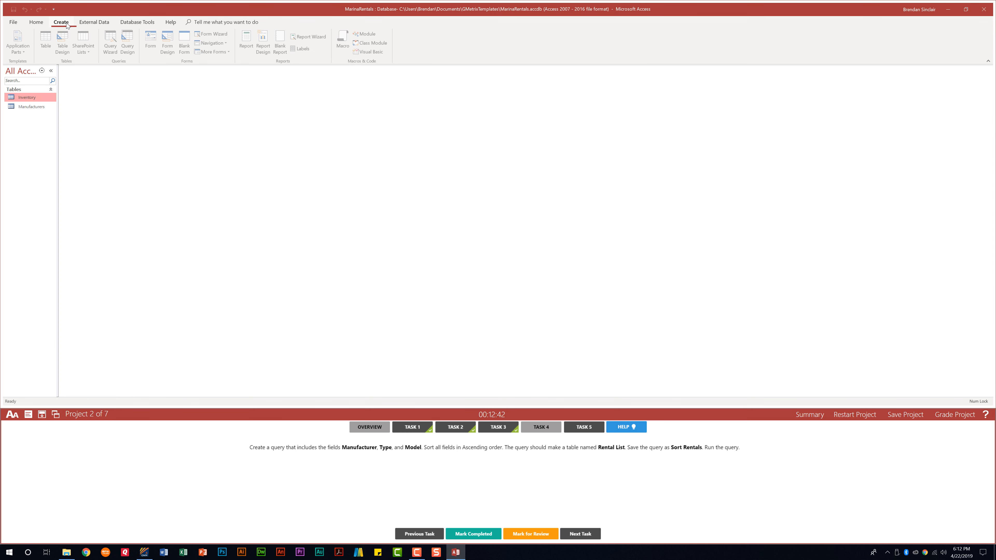
click(129, 55)
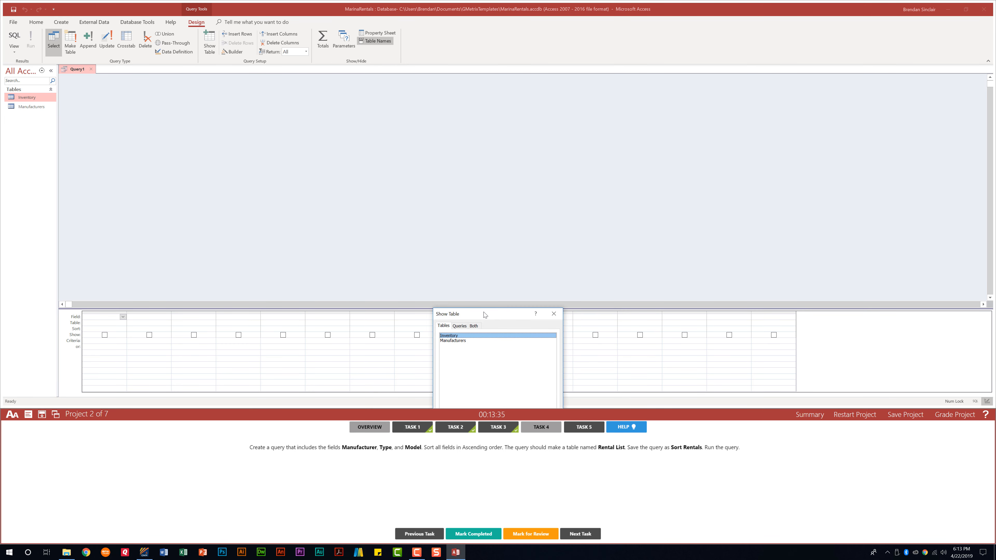
drag(485, 315, 455, 92)
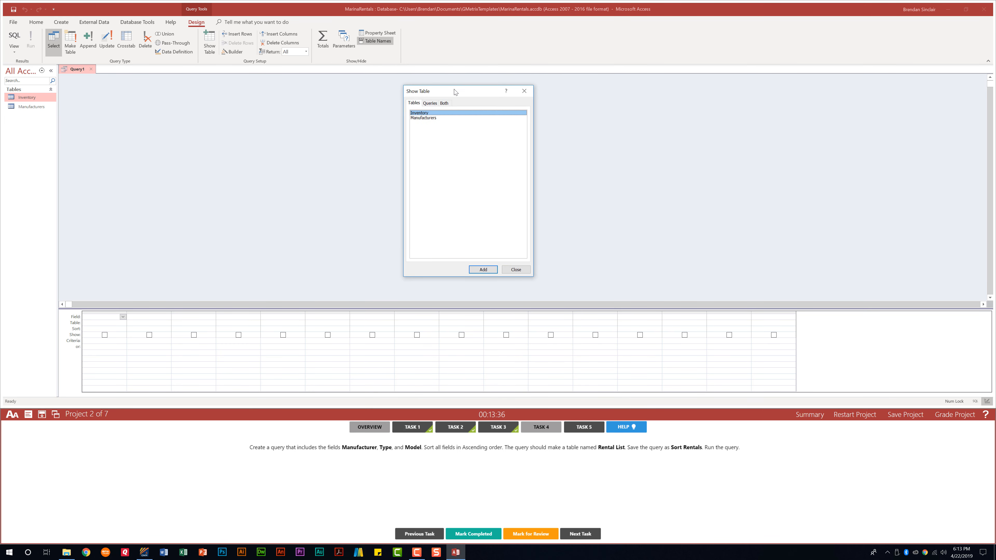
double_click(426, 113)
double_click(427, 119)
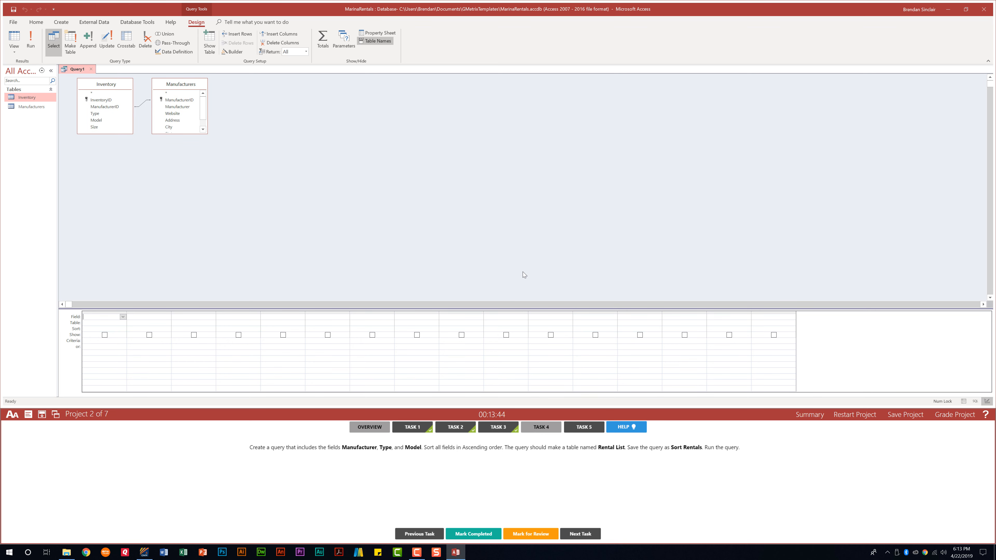
click(516, 270)
Step: Add the Manufacturer field from Manufacturers and the Type and Model fields from Inventory to the query
double_click(177, 106)
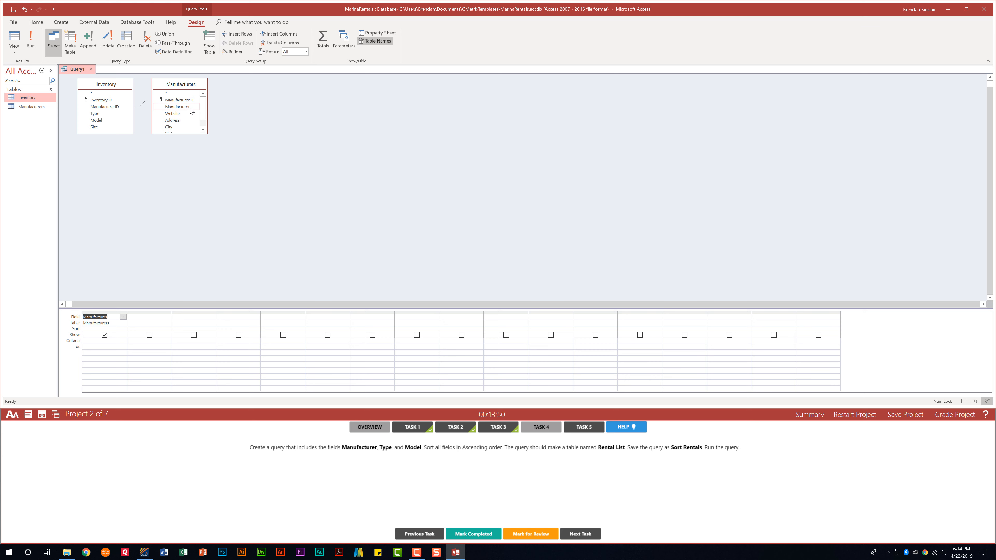
double_click(99, 114)
double_click(99, 121)
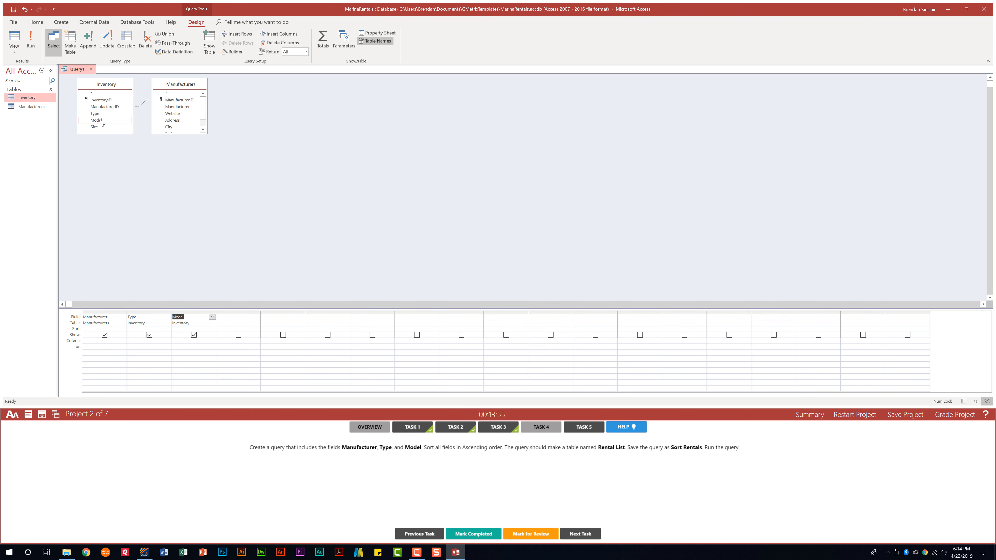
Step: Sort the query's Manufacturer, Type and Model fields in ascending order
click(123, 329)
click(123, 329)
click(115, 335)
click(167, 329)
click(168, 329)
click(162, 335)
click(212, 329)
click(212, 329)
click(196, 335)
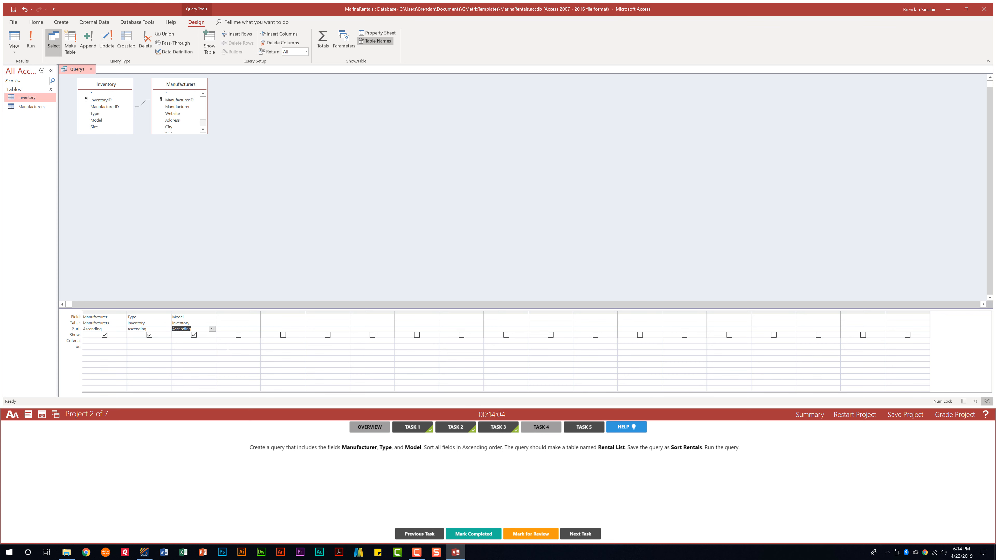
Step: Turn the query into a make-table query that creates a table named Rental List in the current database
click(71, 48)
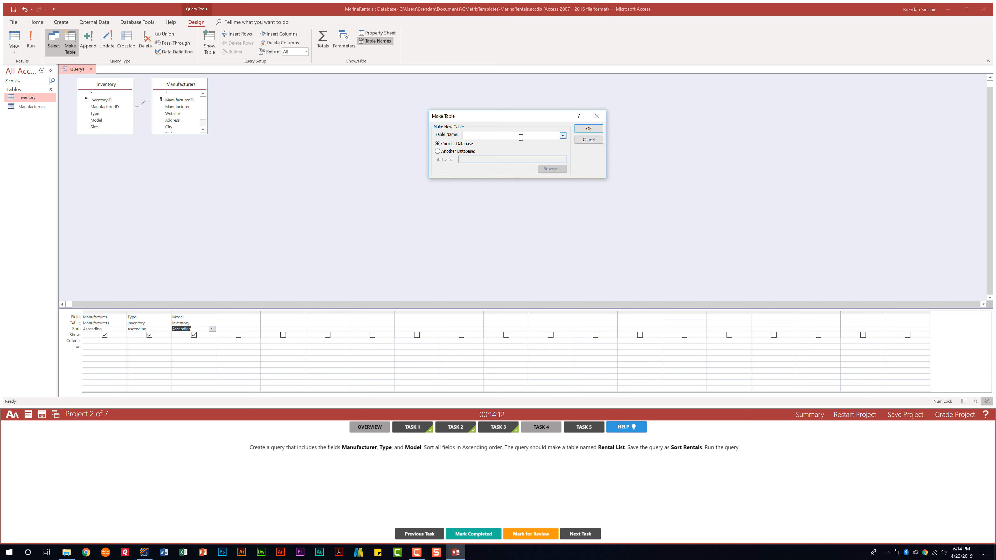
text(Rental List)
click(581, 127)
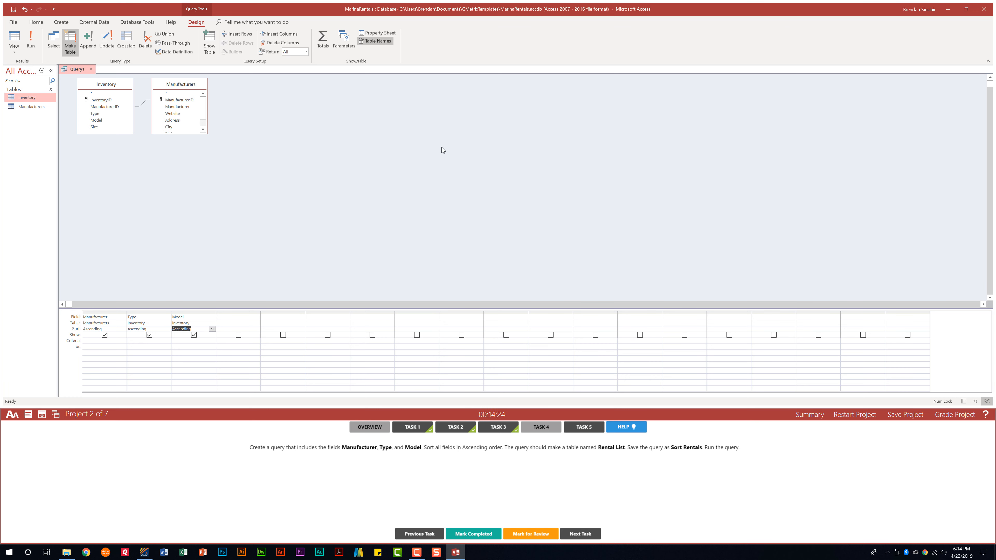
Step: Save the query as Sort Rentals and run it, confirming the creation of the new table
right_click(73, 70)
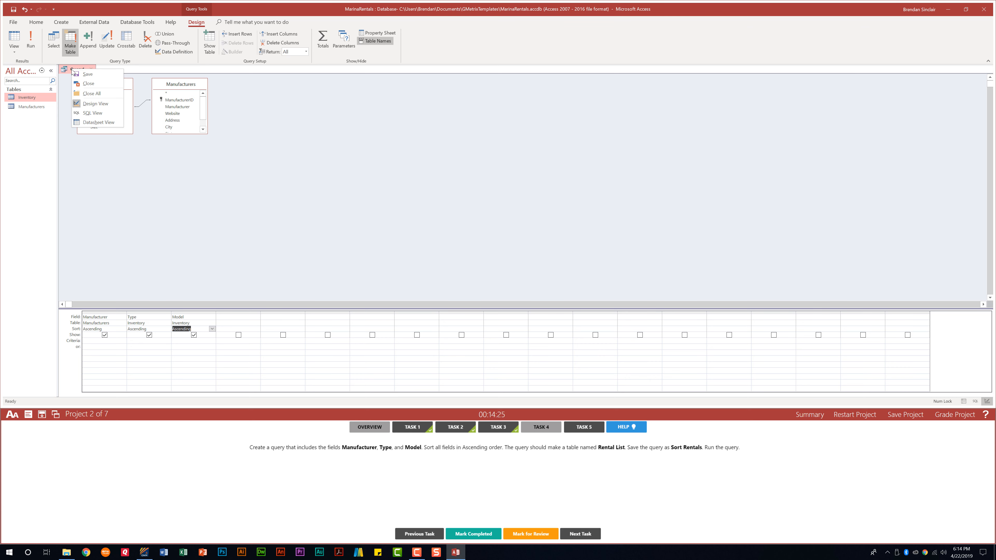
click(87, 74)
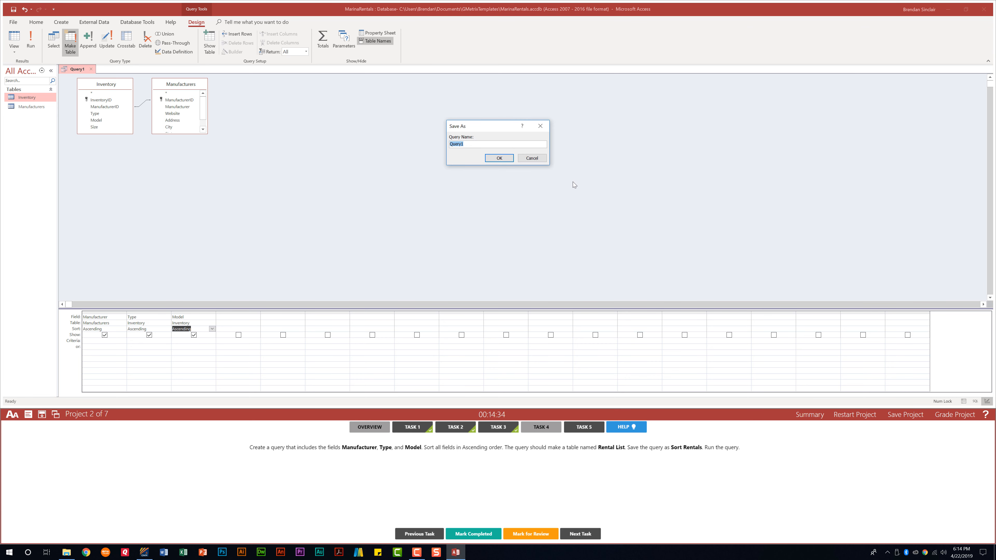
text(Sort Rentals)
key(Return)
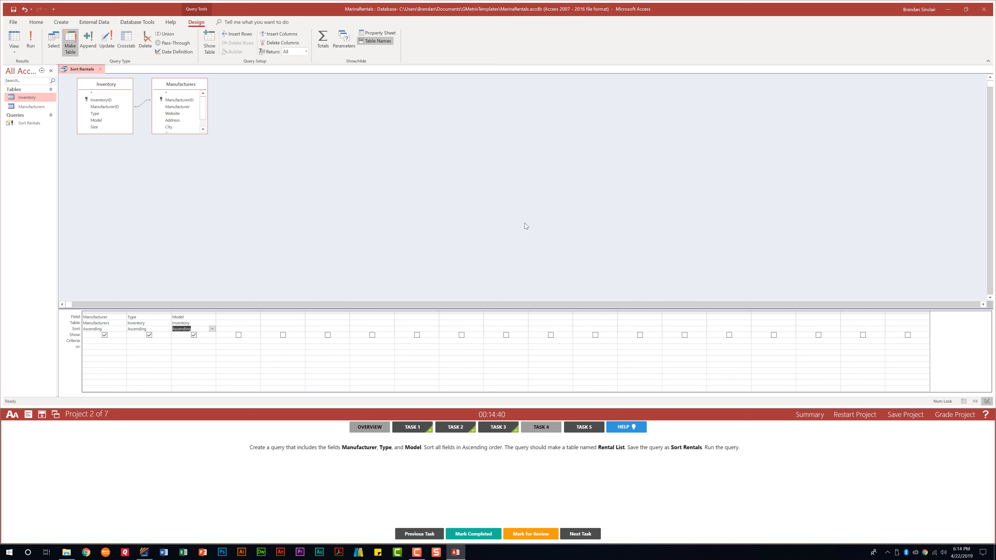
click(30, 45)
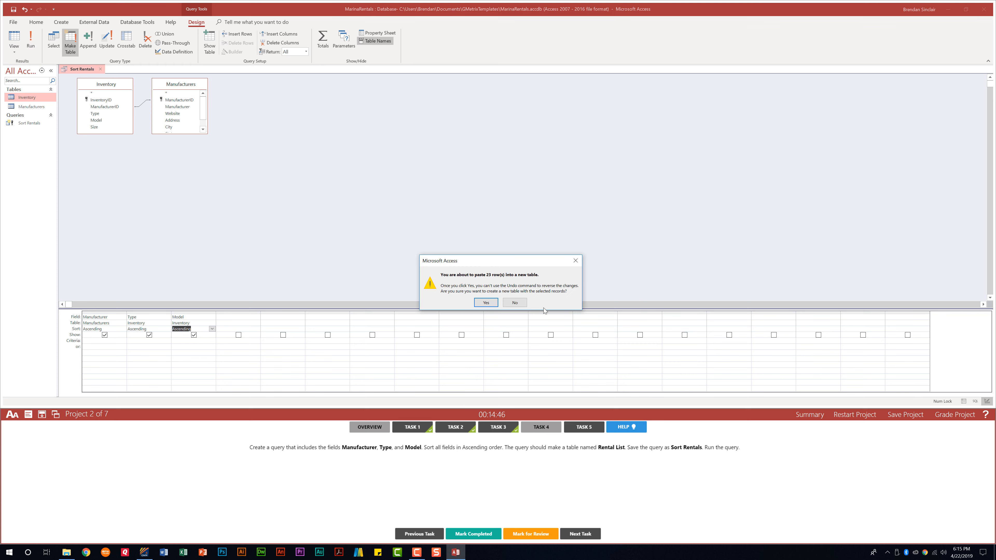
click(486, 303)
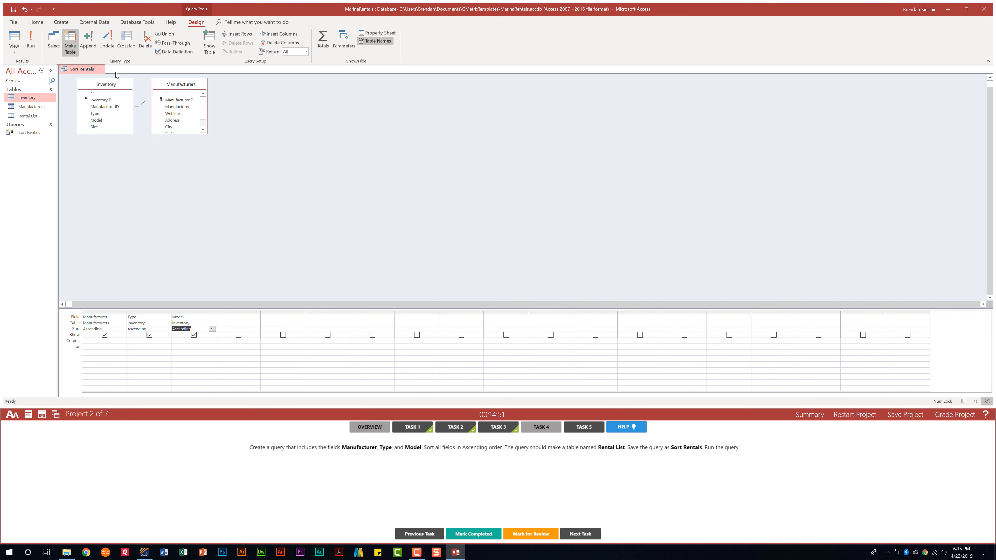
Step: Close the Sort Rentals query, then mark Task 4 as completed and show the Task 5 instructions
click(98, 70)
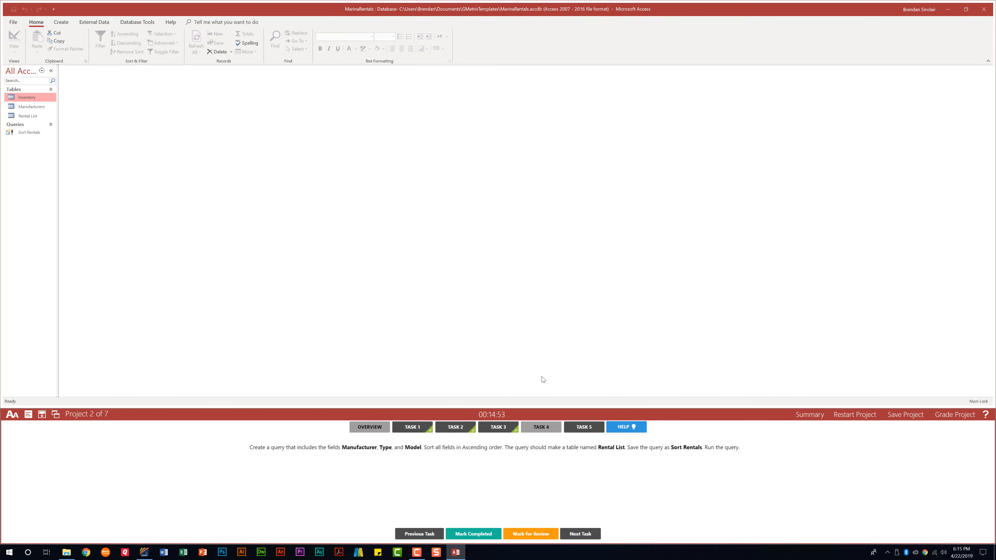
click(476, 535)
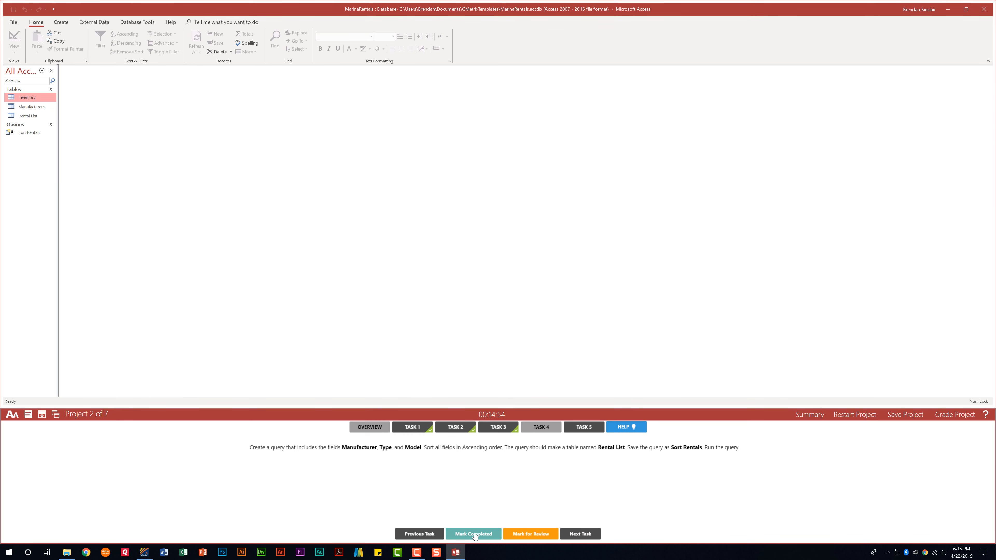
click(592, 433)
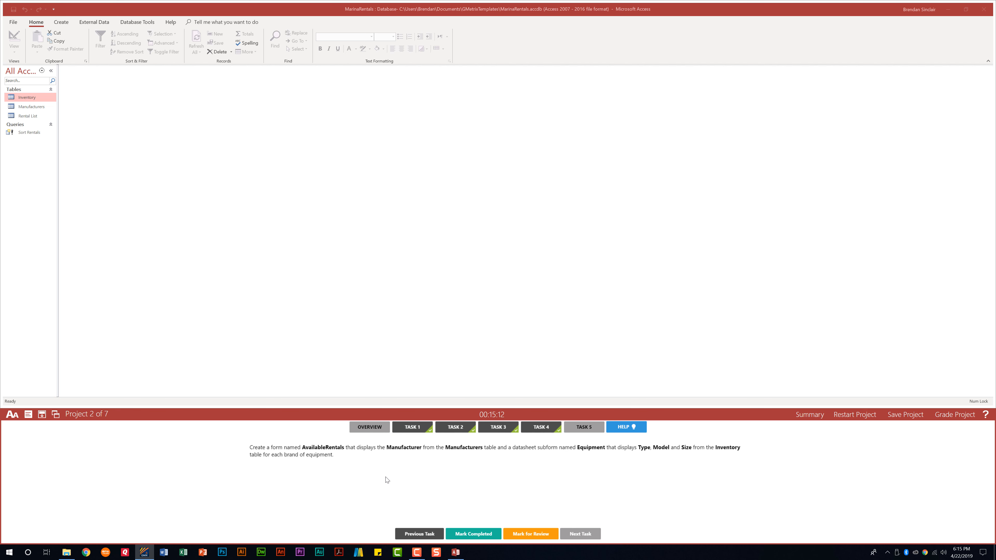
Step: Start the Form Wizard and add the Manufacturer field from the Manufacturers table
click(63, 21)
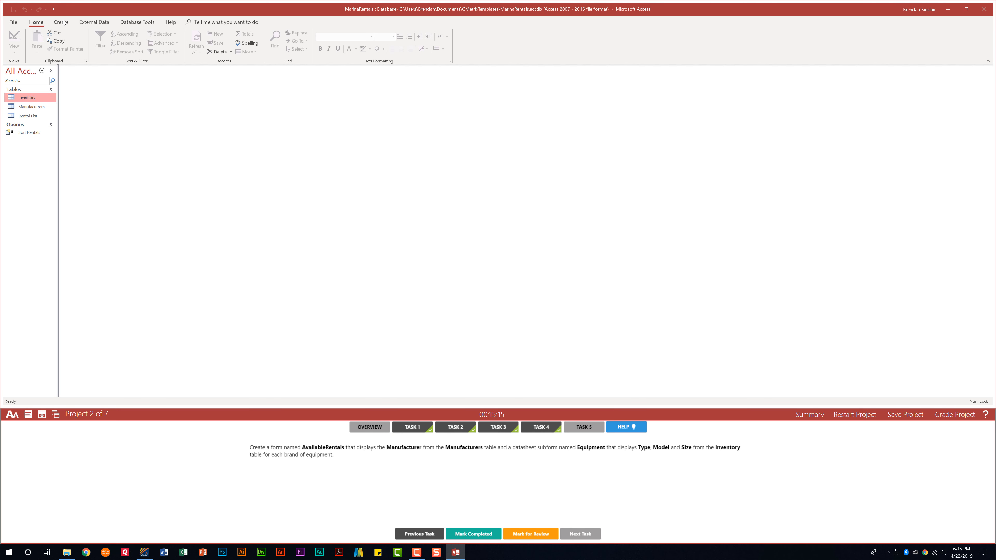
click(63, 21)
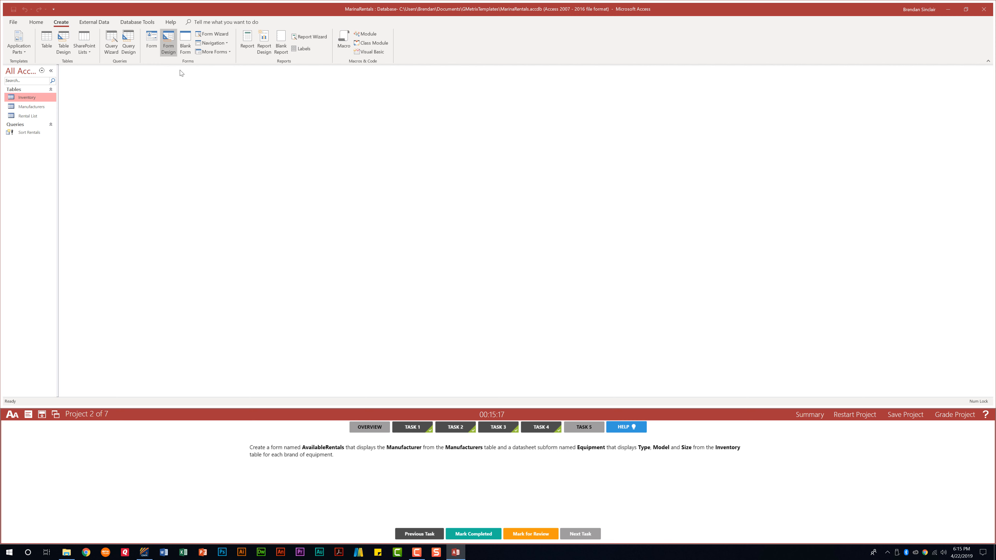
click(218, 34)
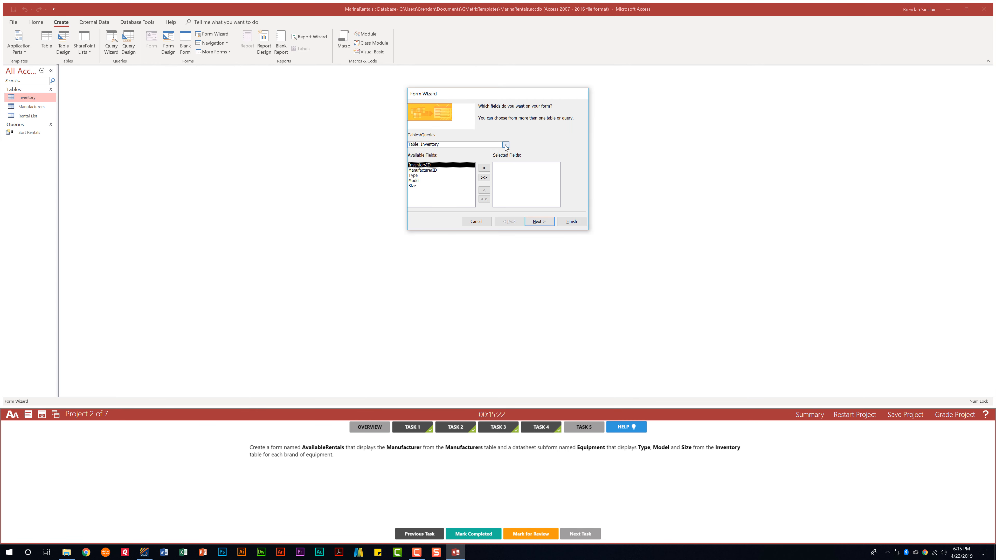
click(479, 145)
click(448, 156)
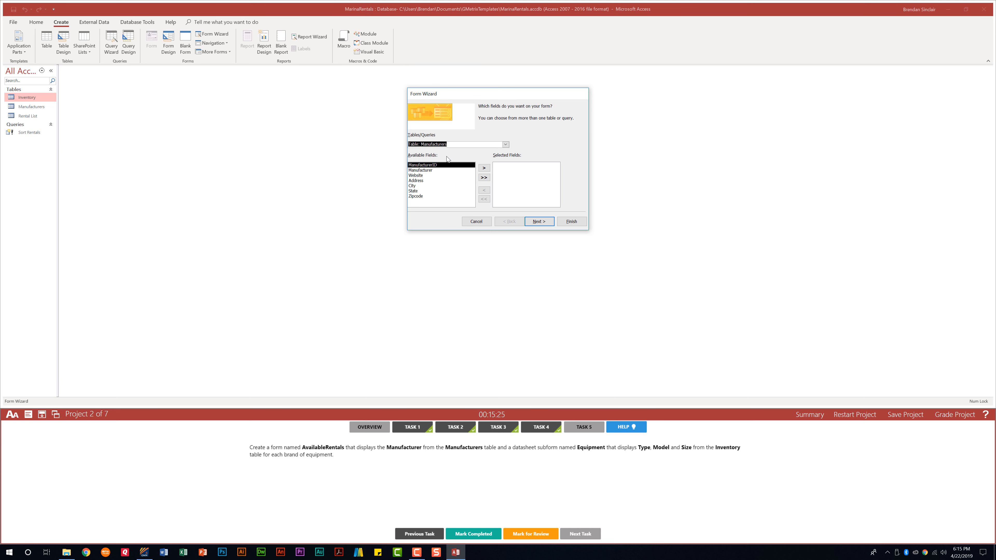
click(426, 171)
click(485, 169)
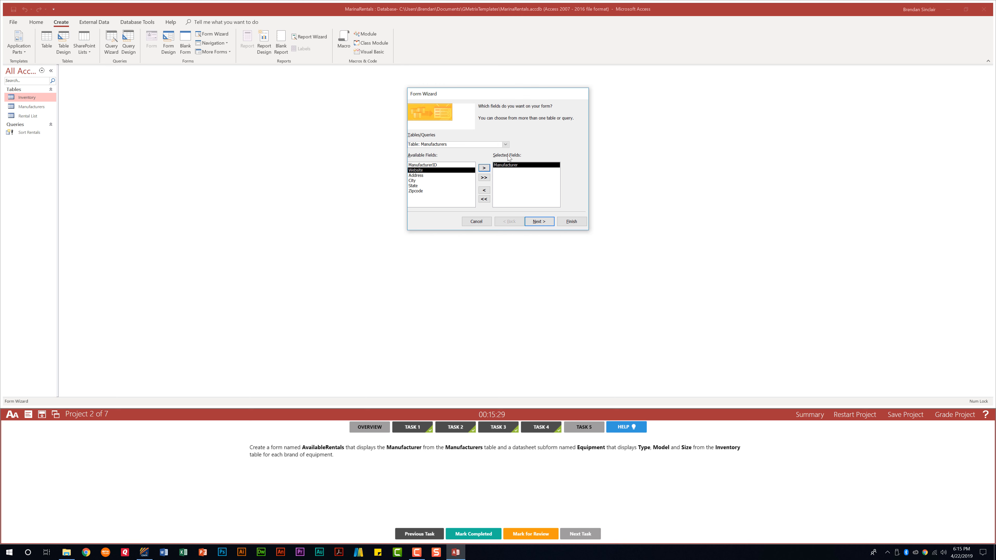
Step: Add the Type, Model and Size fields from the Inventory table to the form's selected fields
click(508, 145)
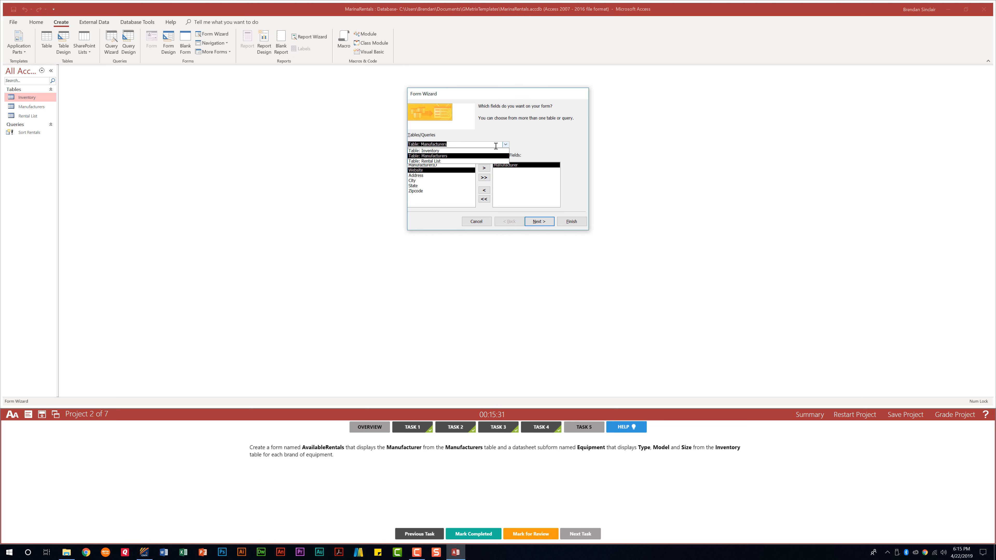
click(459, 151)
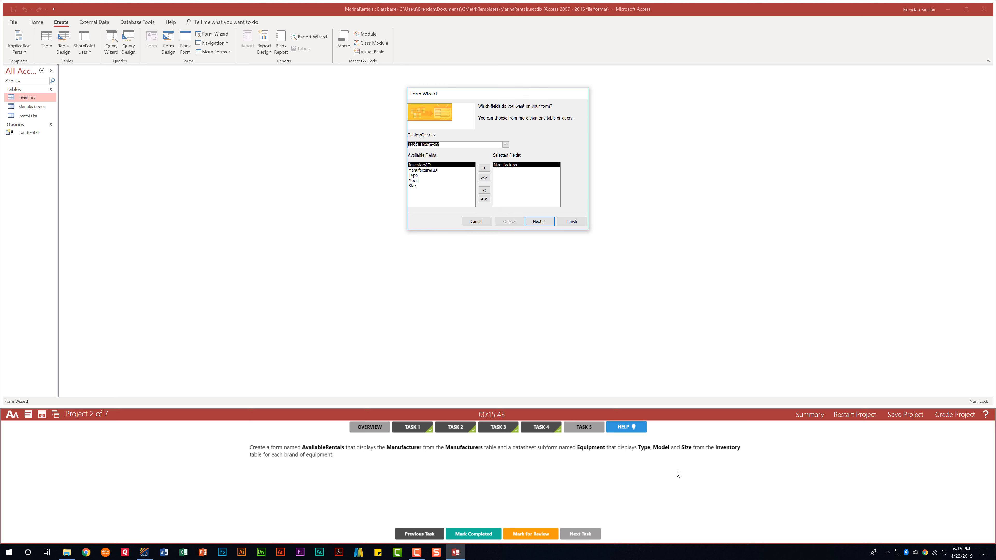
click(414, 175)
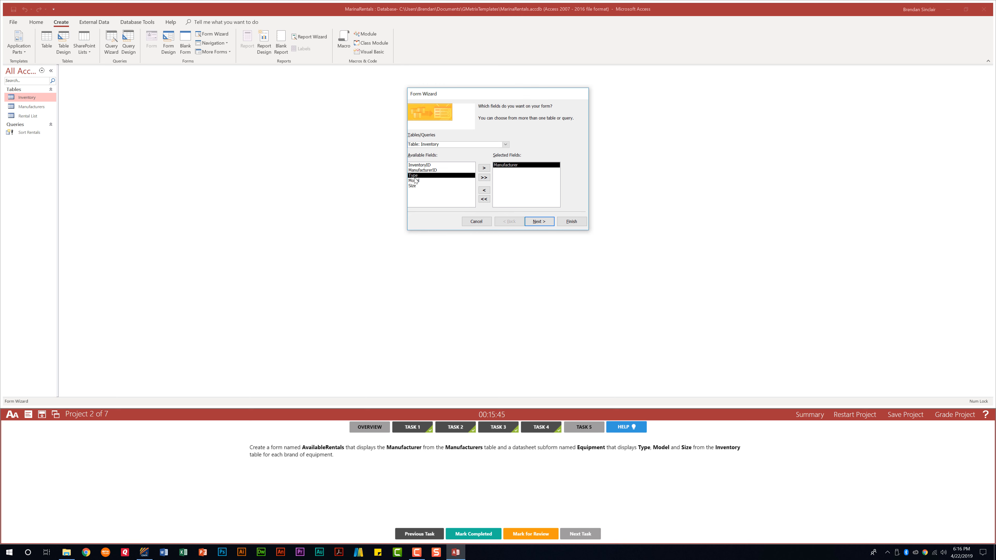
click(485, 168)
click(485, 169)
click(485, 169)
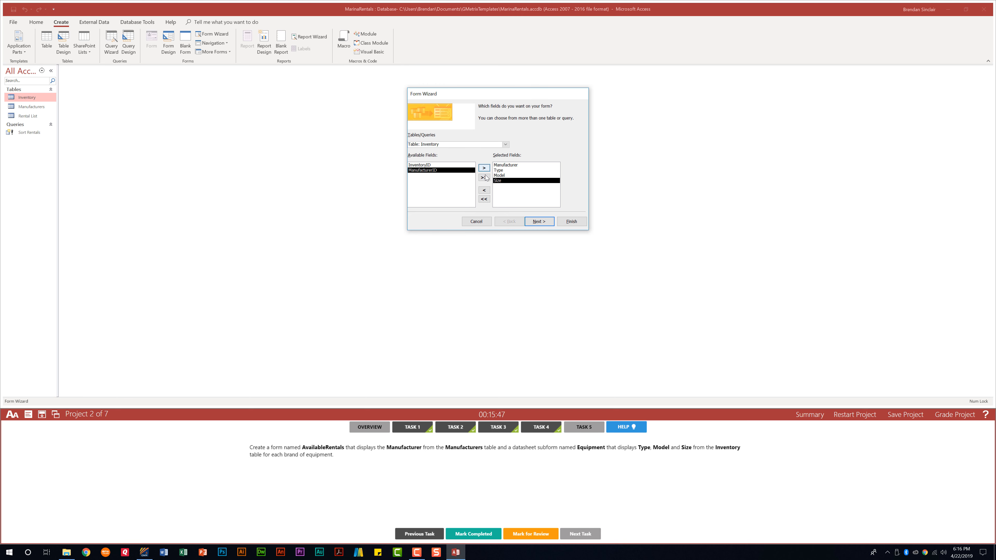
Step: Accept viewing the form data by Manufacturers with a subform in Datasheet layout
click(538, 223)
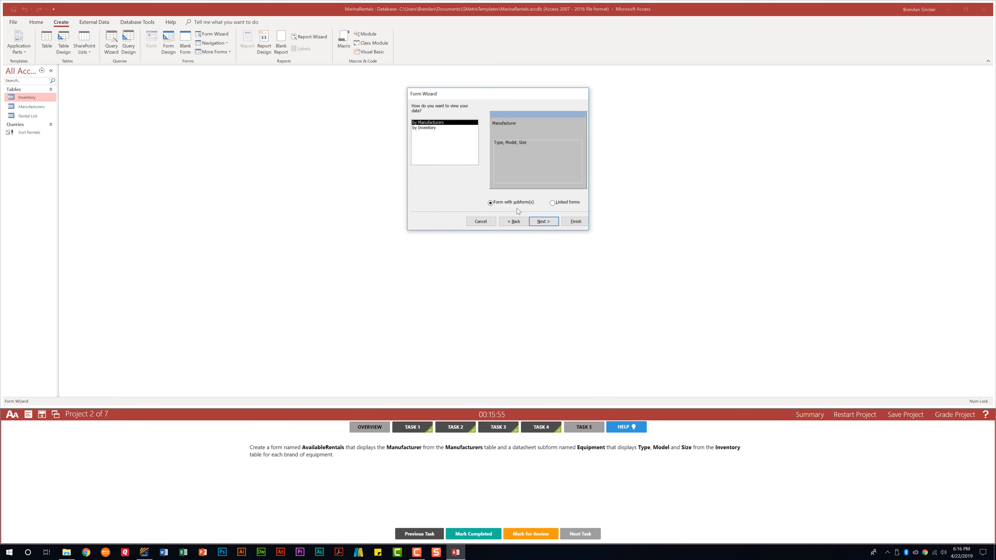
click(543, 221)
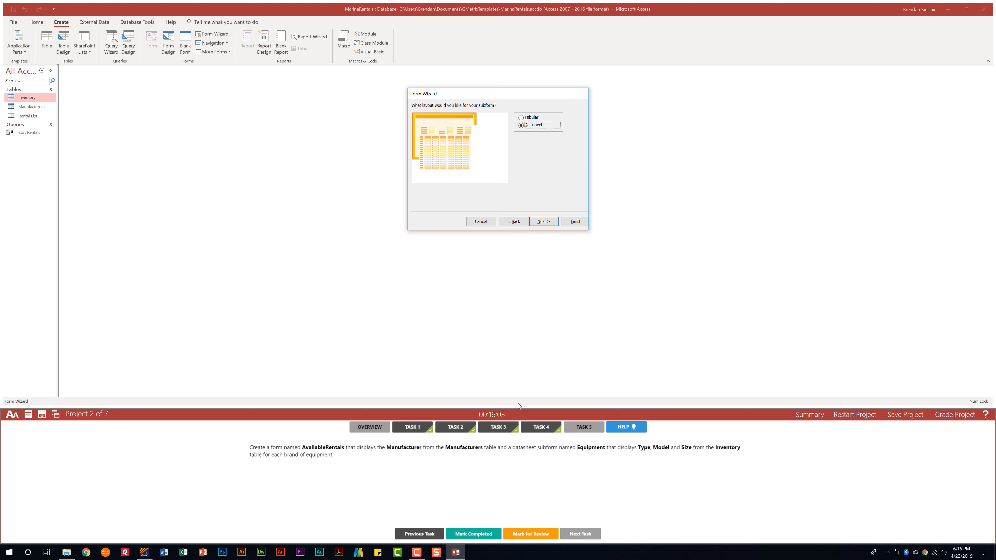
click(553, 220)
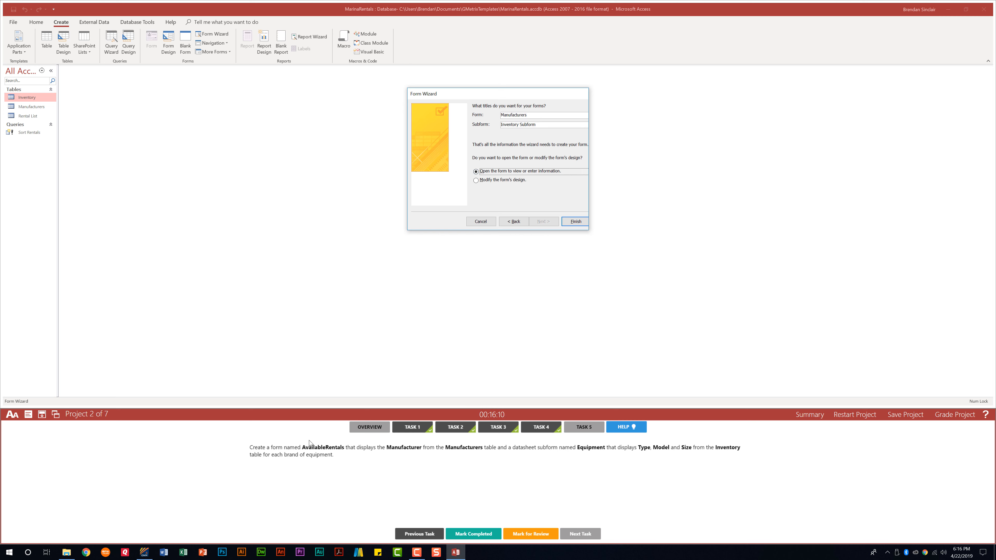
Step: Title the form AvailableRentals and the subform Equipment, and finish the wizard with the form opened for viewing
drag(527, 114, 485, 115)
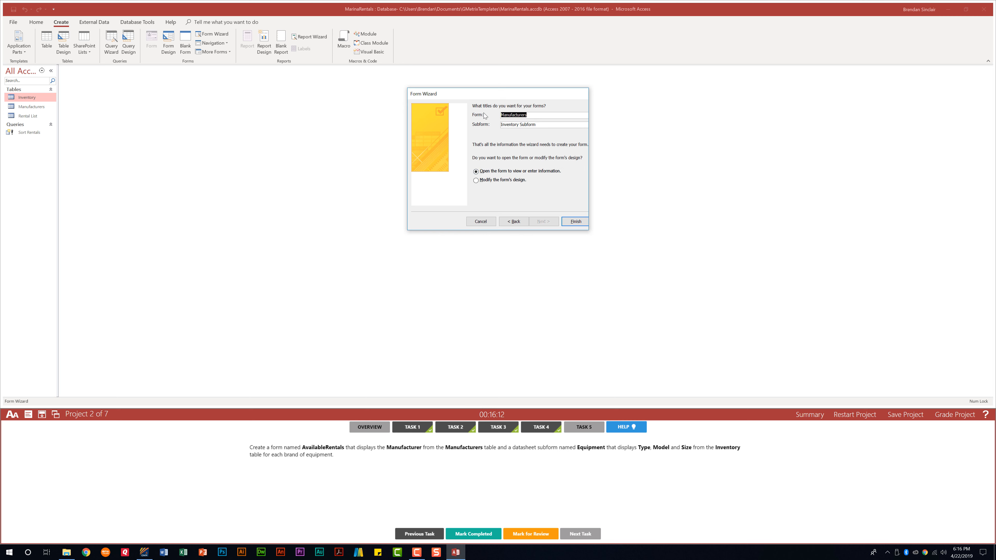
text(Avail)
text(ableRentals)
drag(542, 125, 472, 124)
text(Equipment)
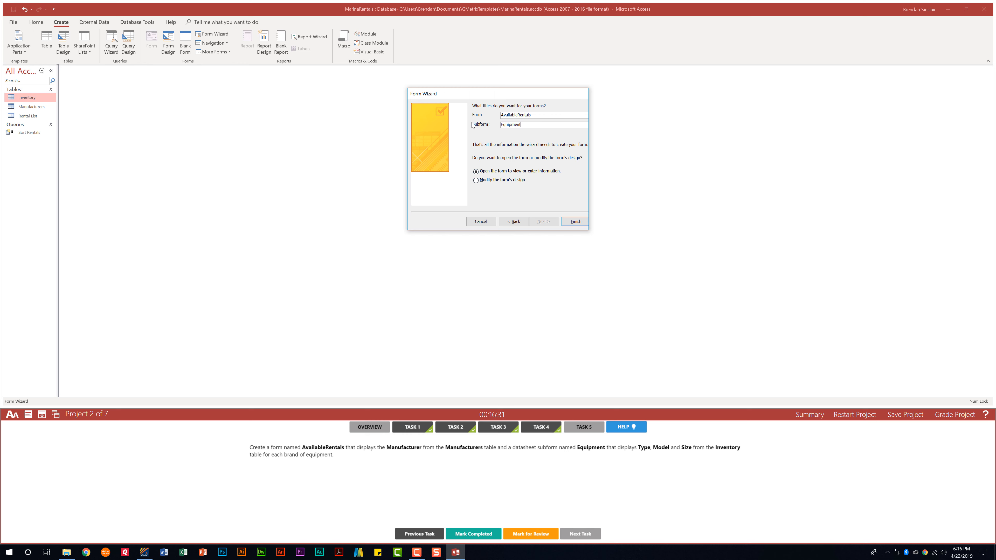
click(579, 221)
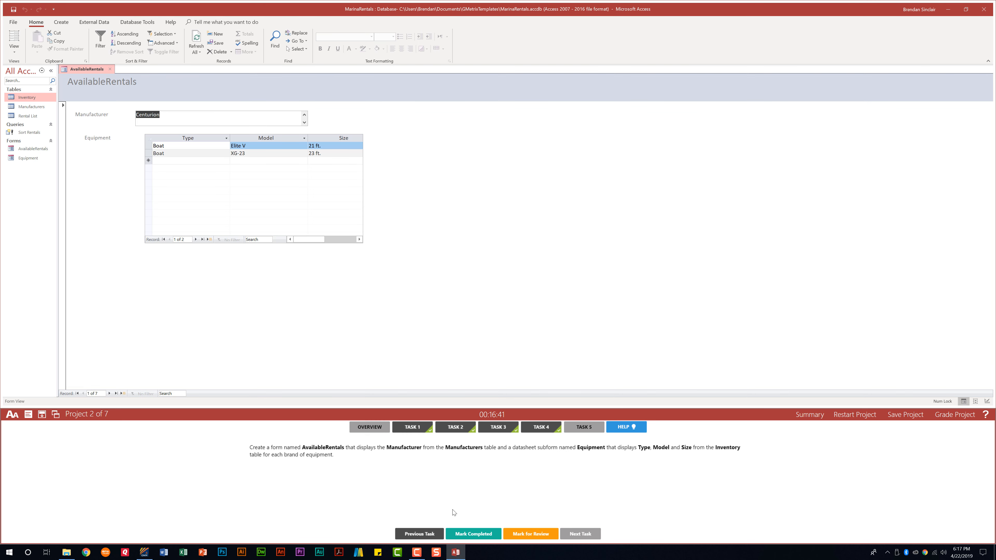